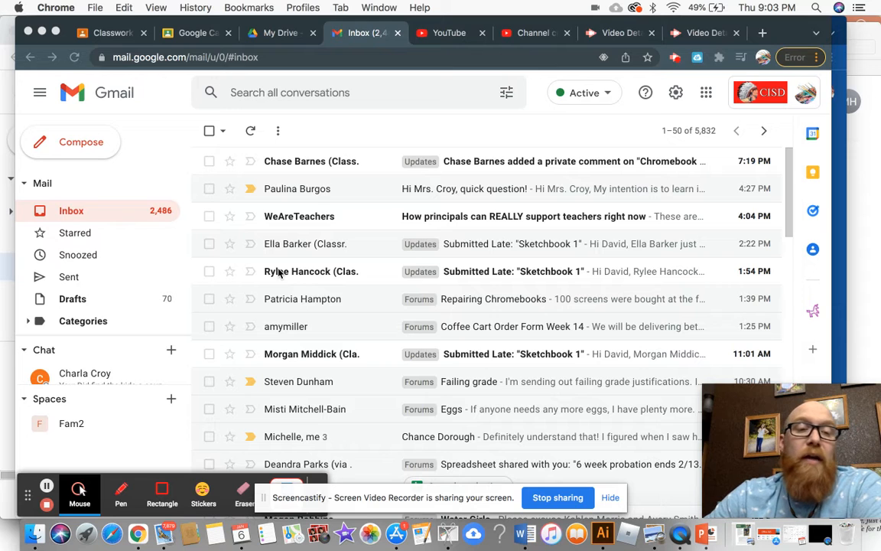
# Start a new message, minimize it, then open a second blank New Message window
pyautogui.click(80, 142)
pyautogui.click(80, 145)
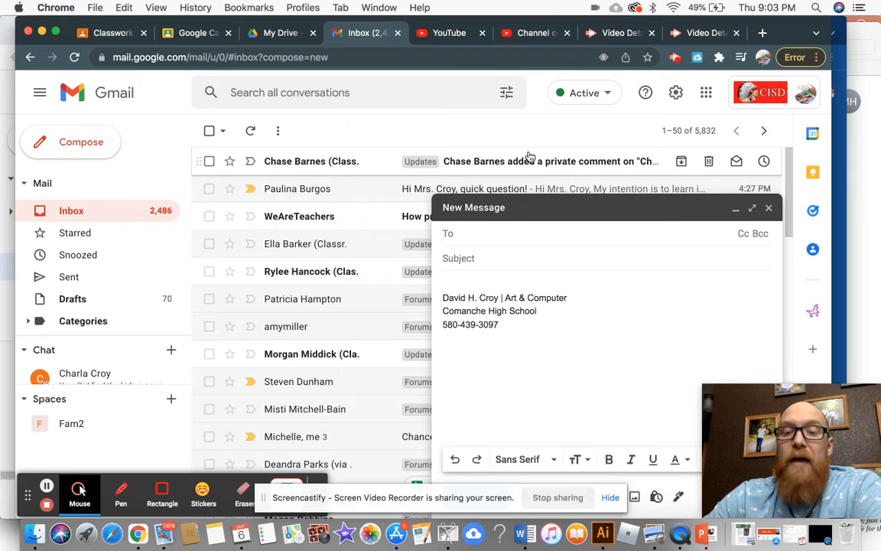
pyautogui.moveTo(584, 209); pyautogui.dragTo(482, 210)
pyautogui.click(482, 210)
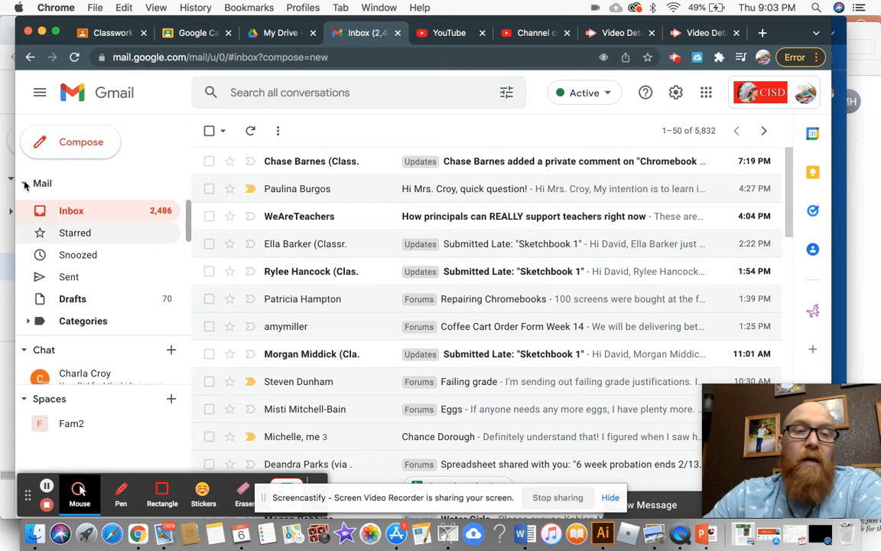
pyautogui.click(52, 137)
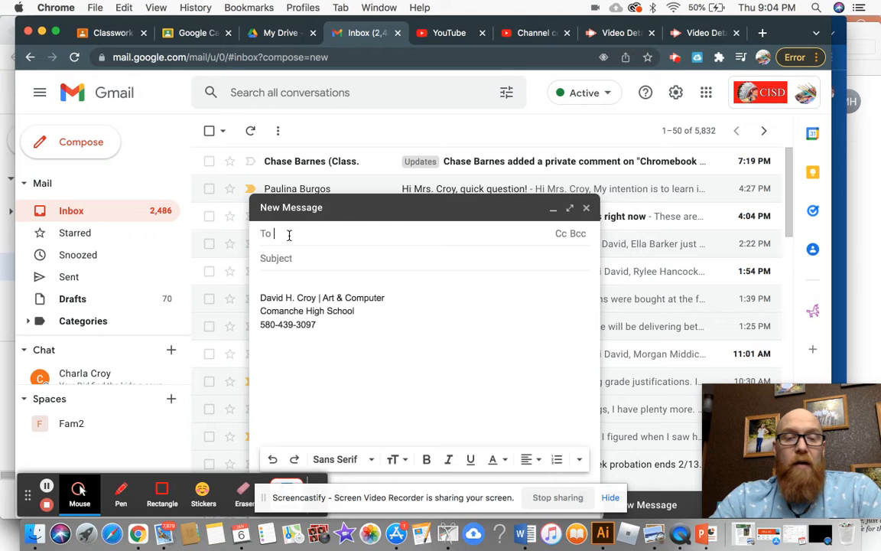
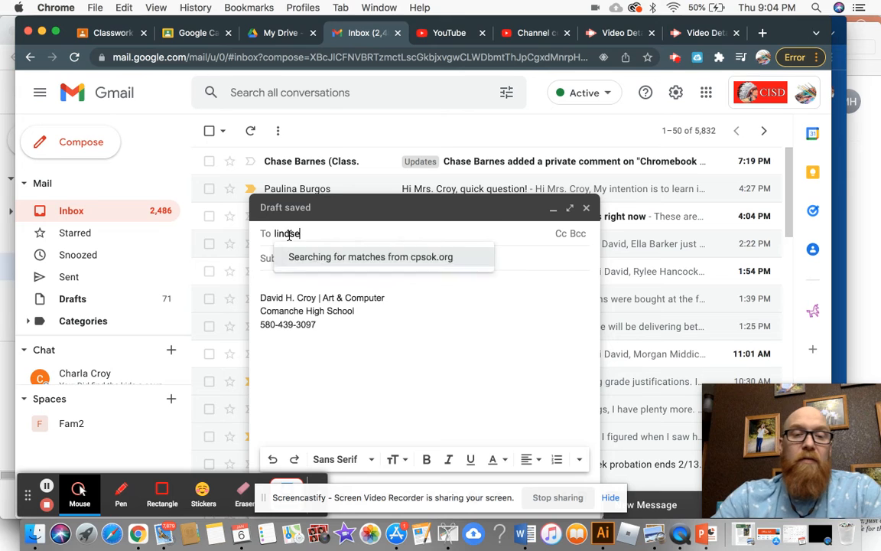
# Search contacts by the recipient's name and add the matching suggestion to the To field
pyautogui.press('BackSpace')
pyautogui.press('BackSpace')
pyautogui.press('BackSpace')
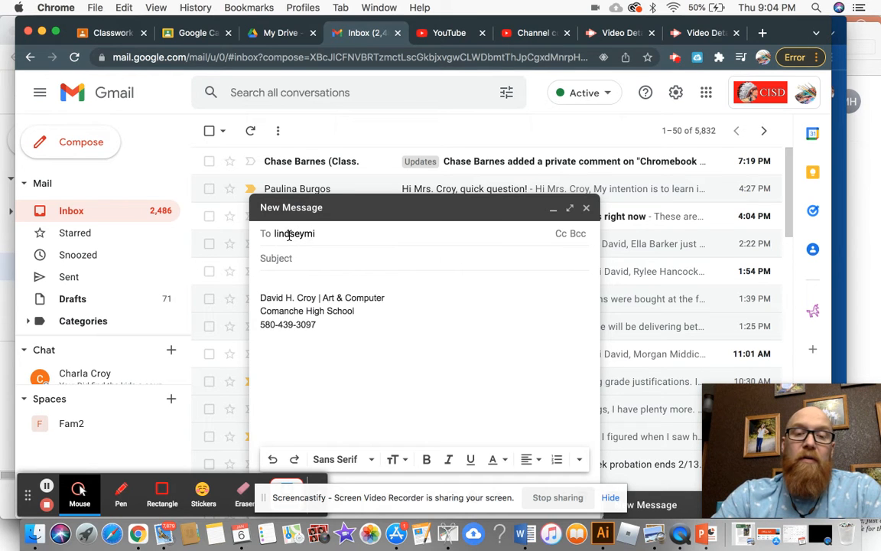
pyautogui.press('BackSpace')
pyautogui.press('BackSpace')
pyautogui.press('BackSpace')
pyautogui.press('BackSpace')
pyautogui.press('BackSpace')
pyautogui.press('BackSpace')
pyautogui.press('BackSpace')
pyautogui.press('BackSpace')
pyautogui.press('BackSpace')
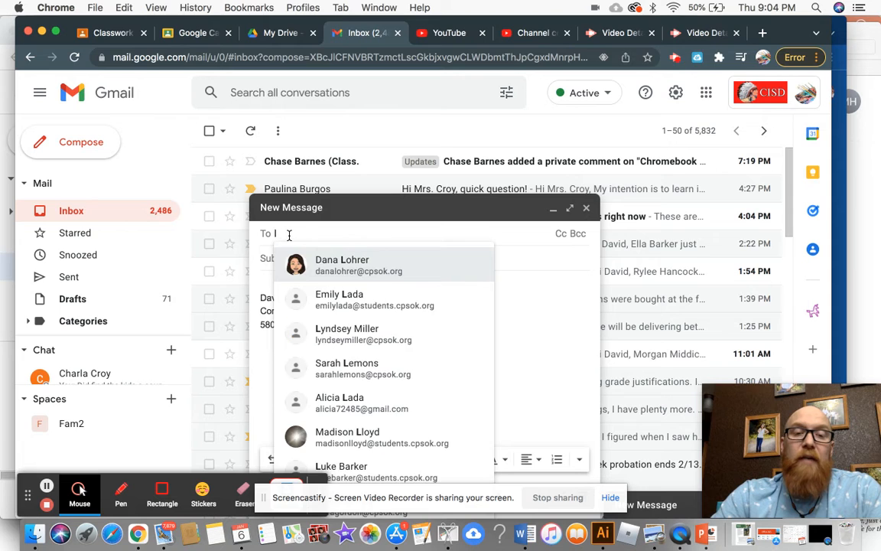
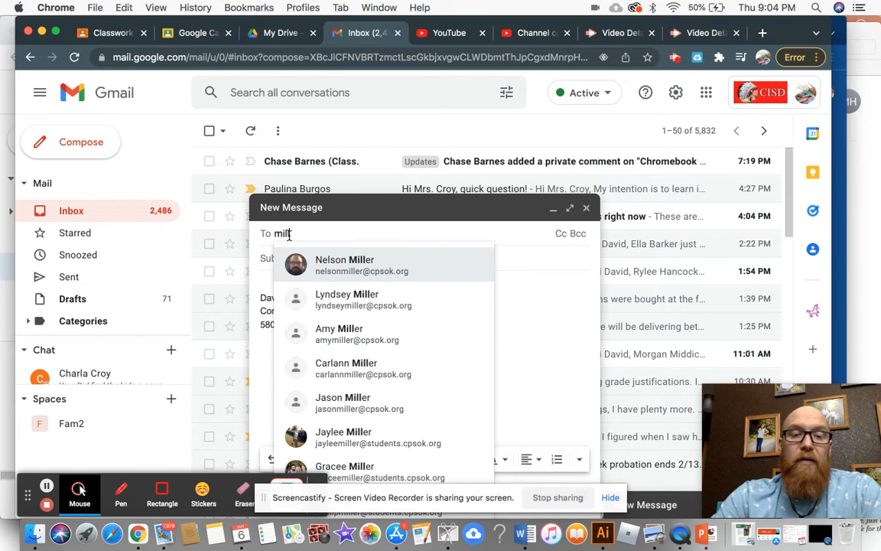
pyautogui.click(332, 300)
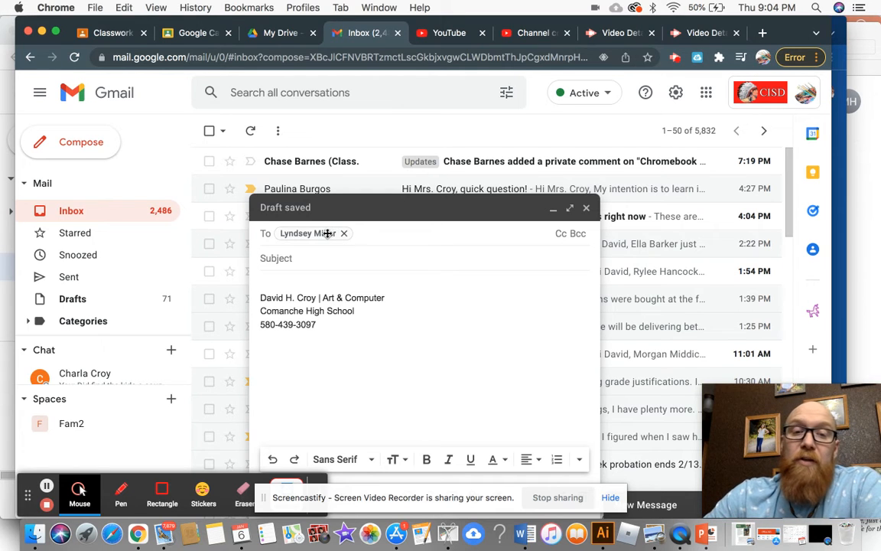
# Add a Cc line and put the colleague's contact on it, found by typing 'davi'
pyautogui.click(562, 236)
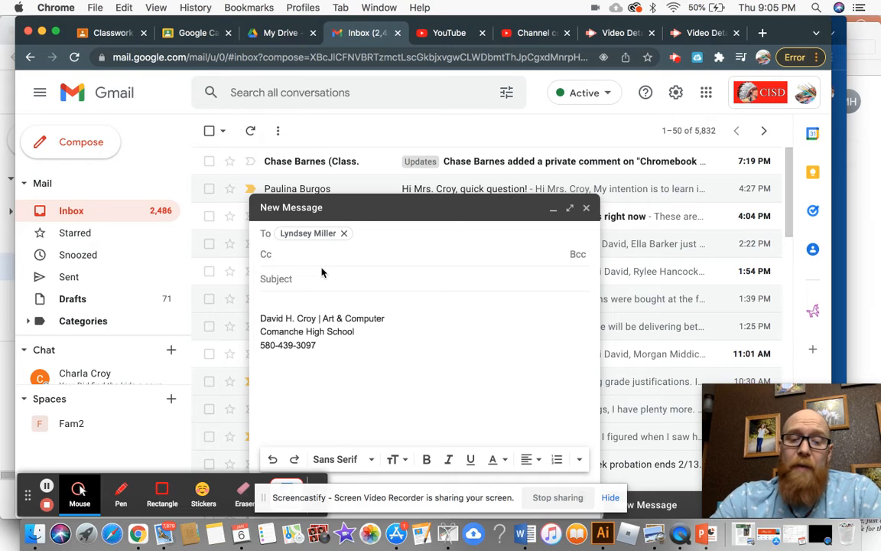
pyautogui.write('davi')
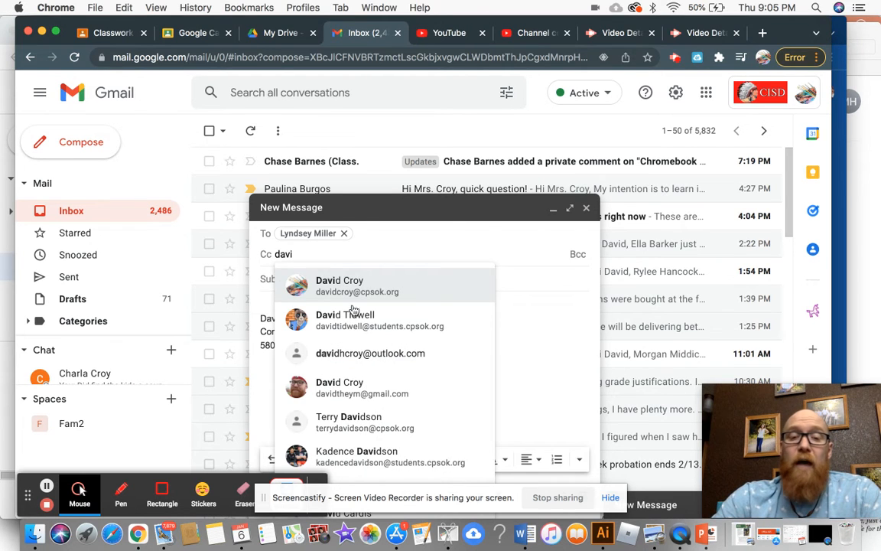
pyautogui.click(358, 287)
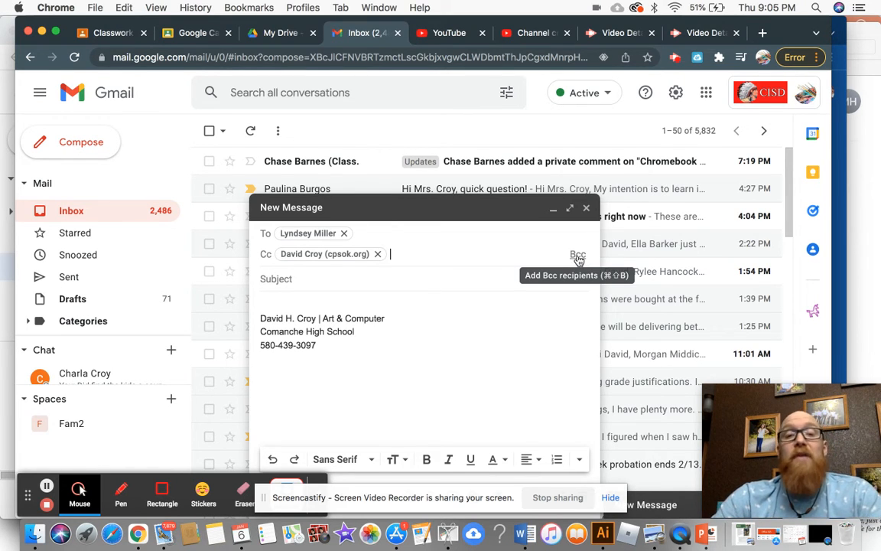
# Add a Bcc line holding the third contact, found by typing 'mill'
pyautogui.click(579, 257)
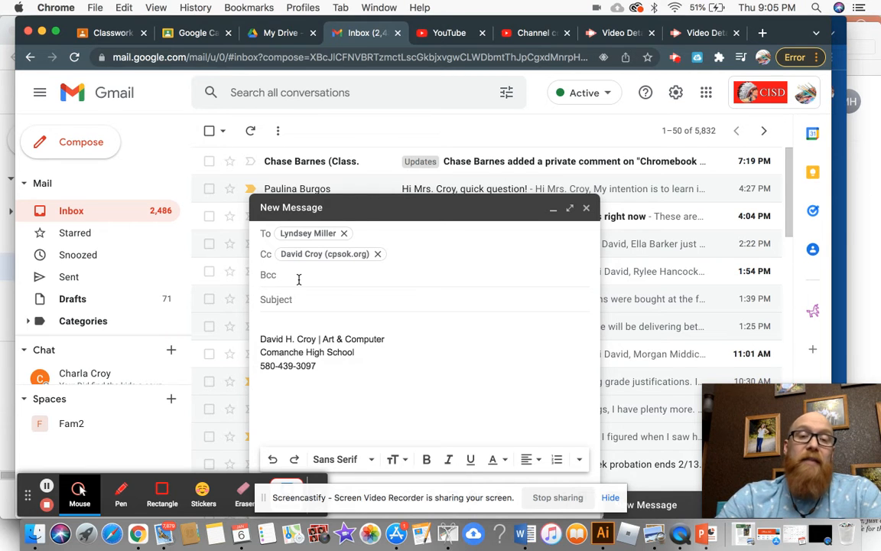
pyautogui.write('mill')
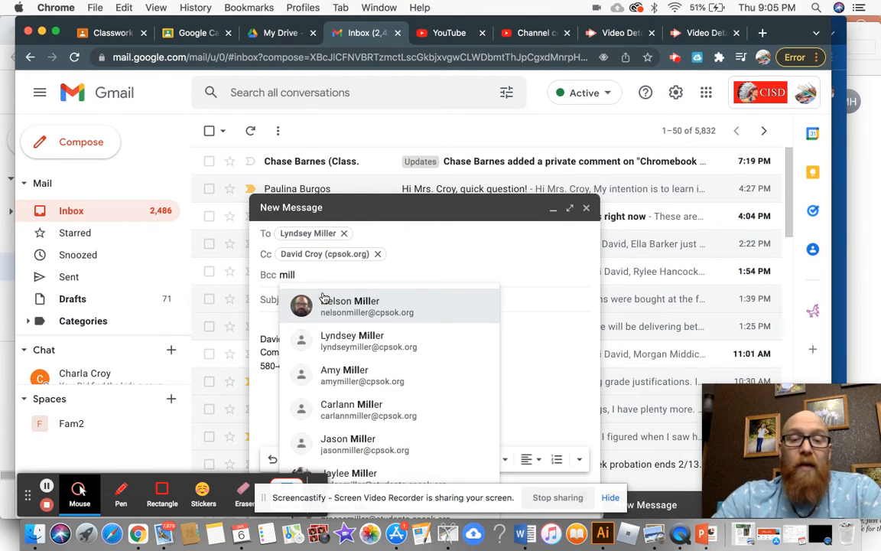
pyautogui.click(329, 303)
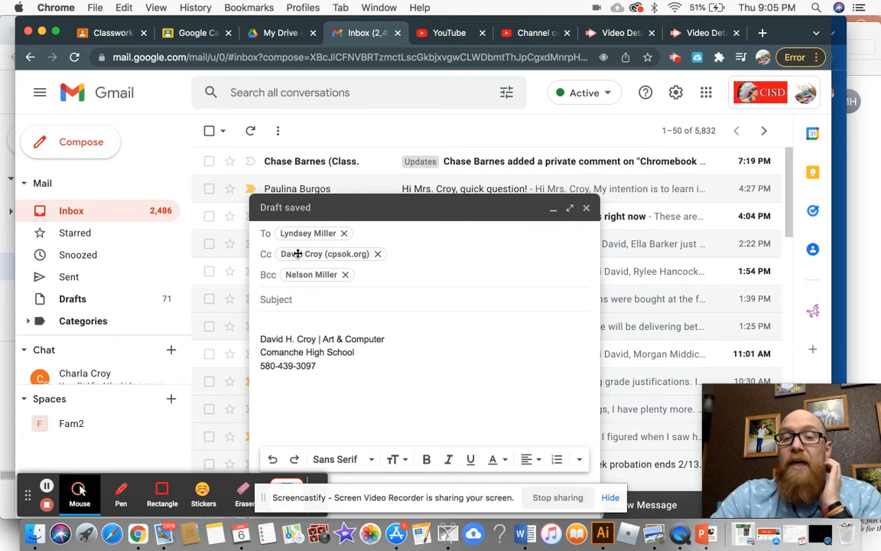
pyautogui.moveTo(290, 252)
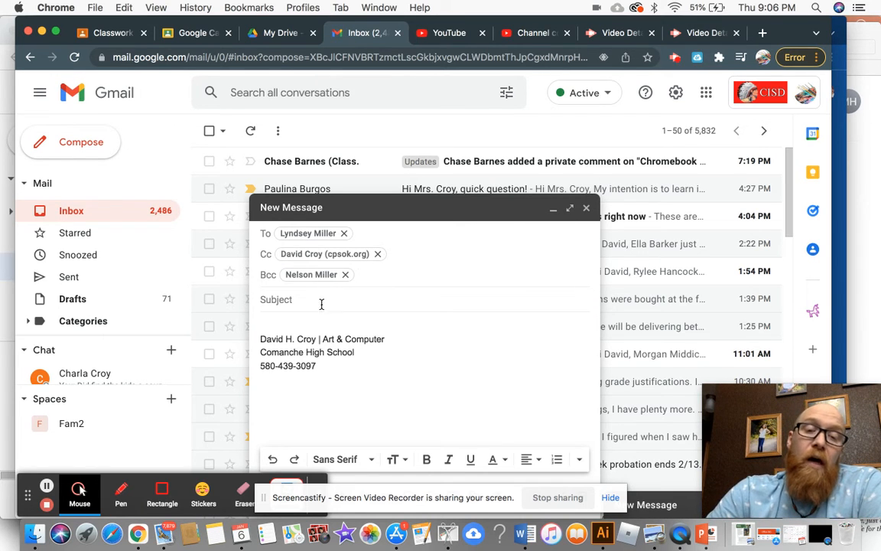
# Replace the subject with 'Art 2nd Hour, work will be late', fixing typos along the way
pyautogui.click(295, 299)
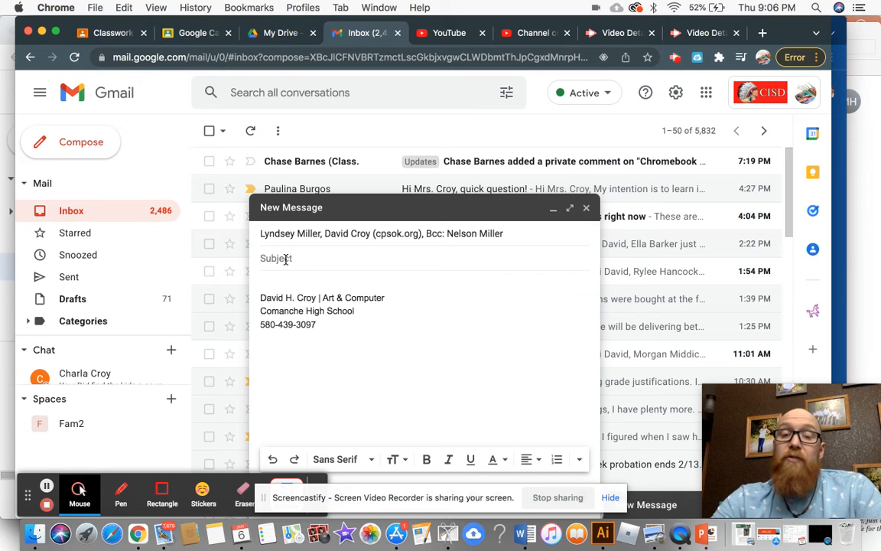
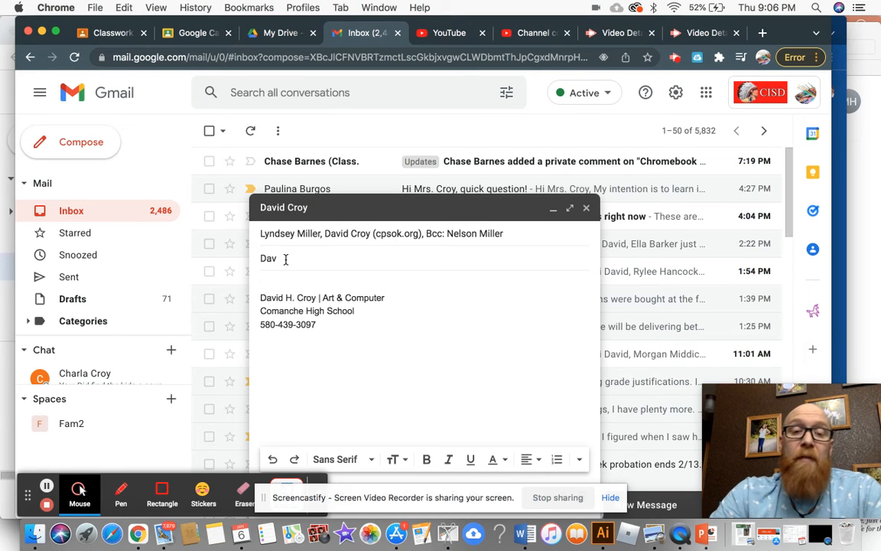
pyautogui.write('Add')
pyautogui.press('BackSpace')
pyautogui.press('BackSpace')
pyautogui.write('rt ')
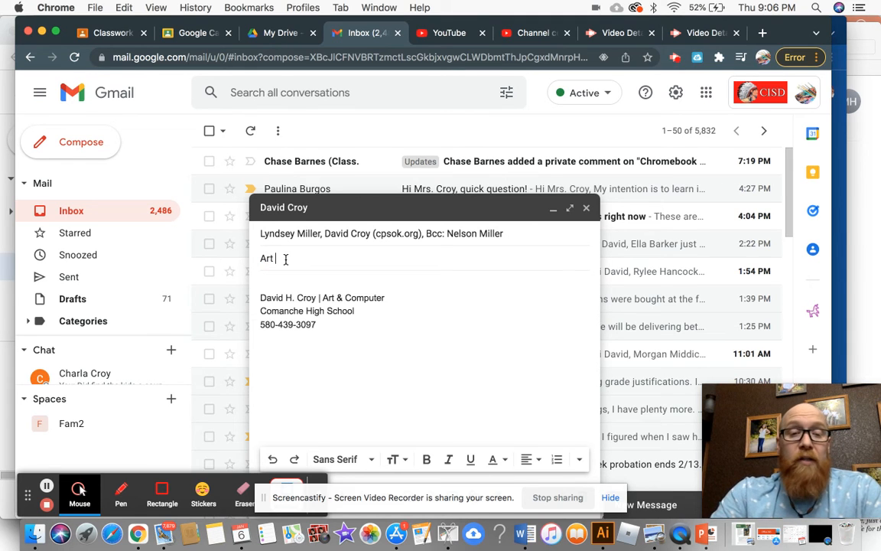
pyautogui.write('23')
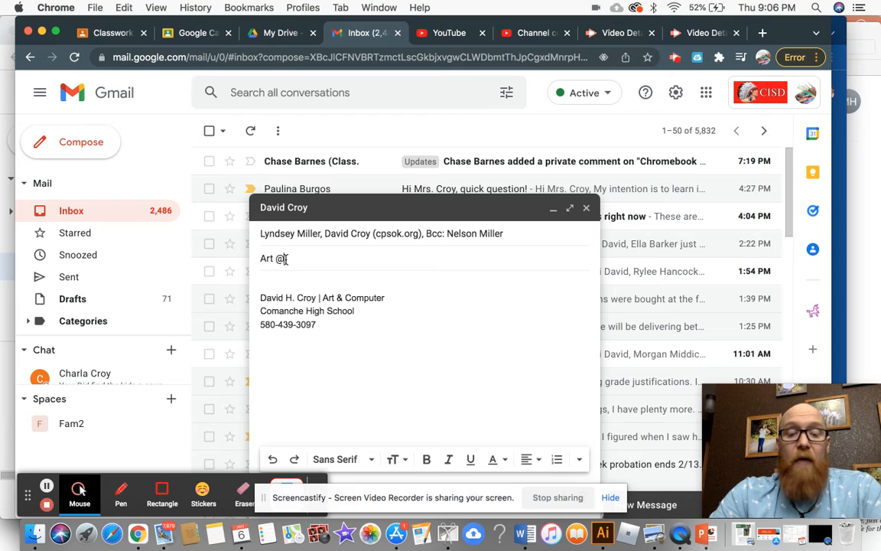
pyautogui.press('BackSpace')
pyautogui.press('BackSpace')
pyautogui.write('23')
pyautogui.press('BackSpace')
pyautogui.write('nd H')
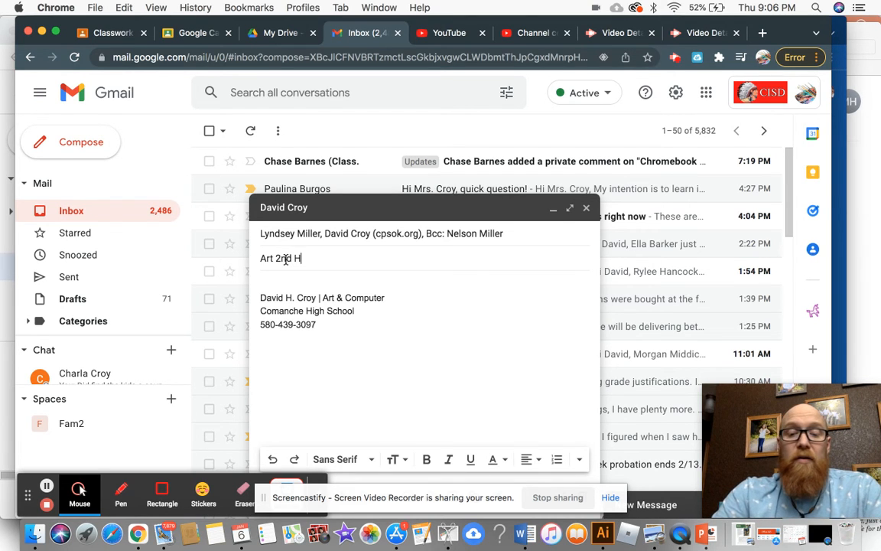
pyautogui.write('our, ')
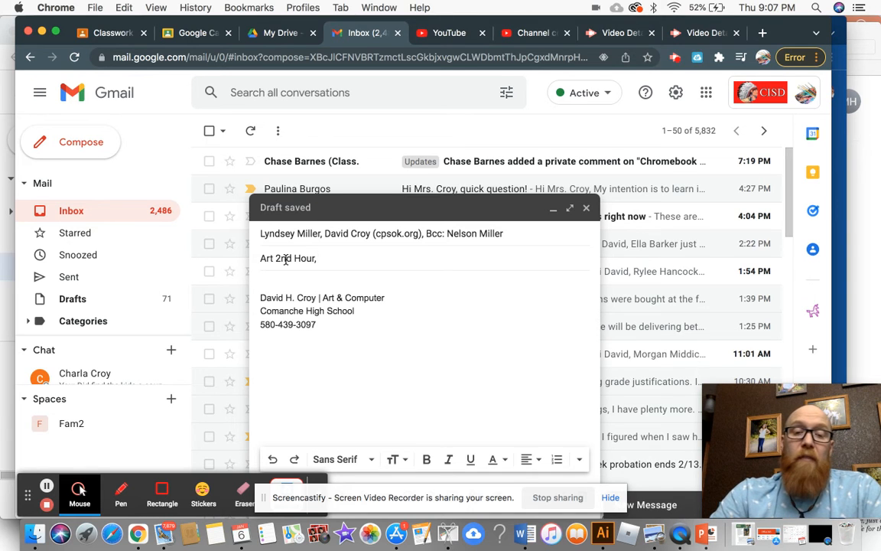
pyautogui.write('work will')
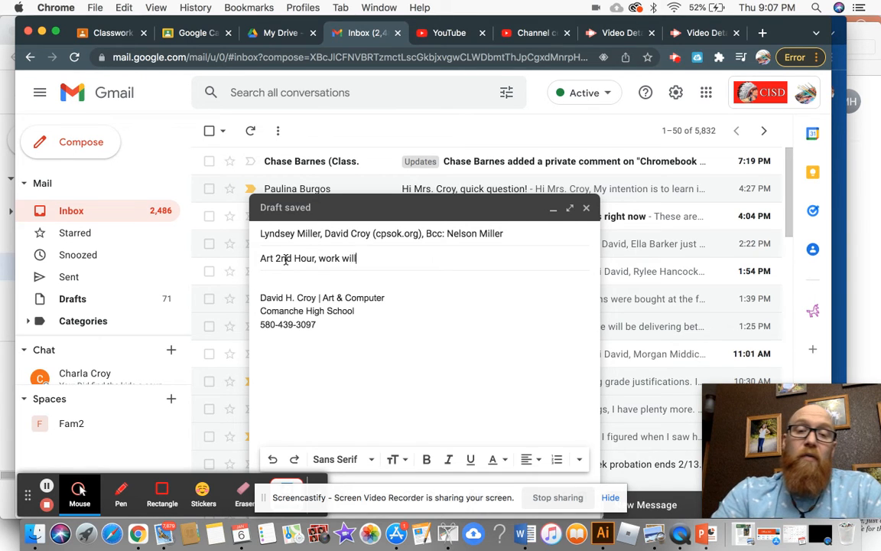
pyautogui.write(' be late')
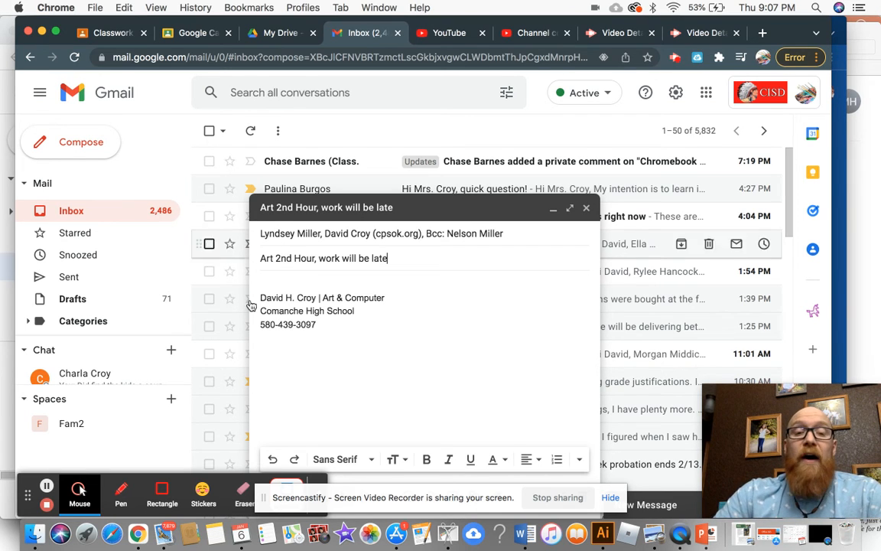
# Write the greeting 'To whom may concern,' and closing 'Thank you,' with blank lines between
pyautogui.click(281, 277)
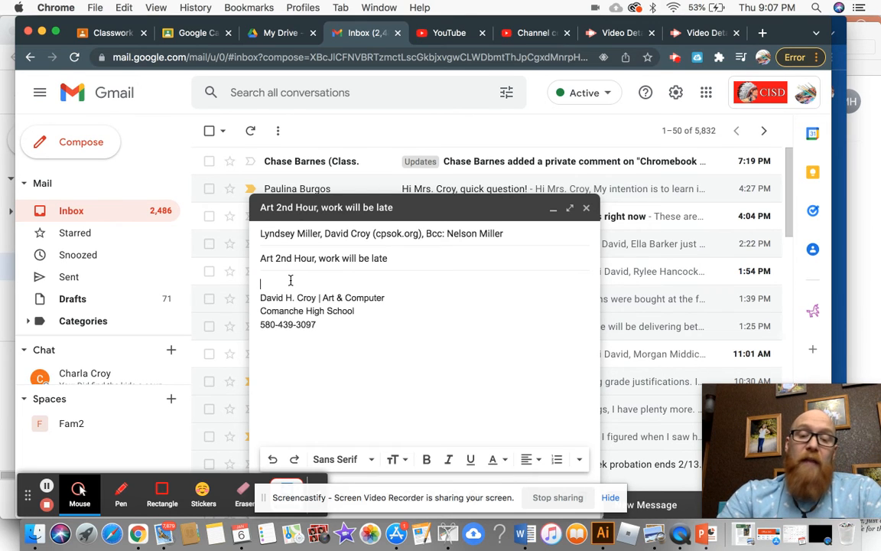
pyautogui.write('To')
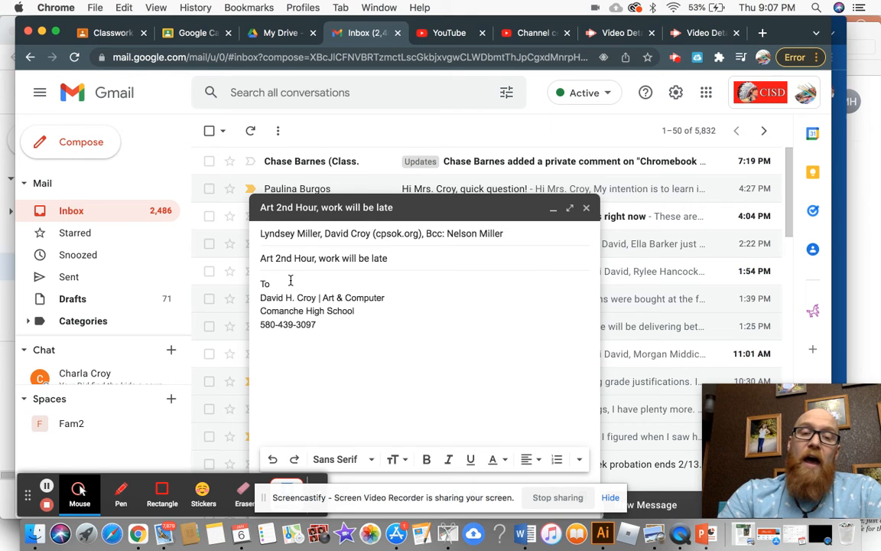
pyautogui.write(' whom may')
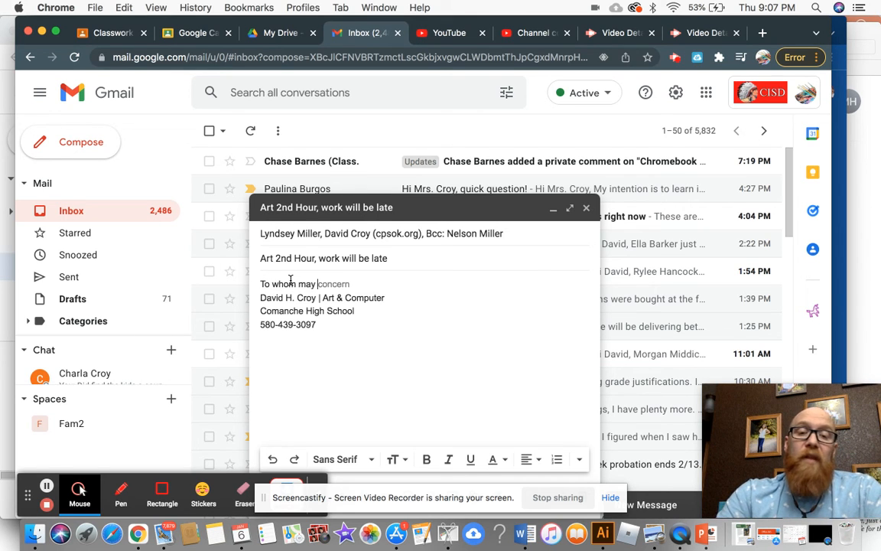
pyautogui.write(' concern')
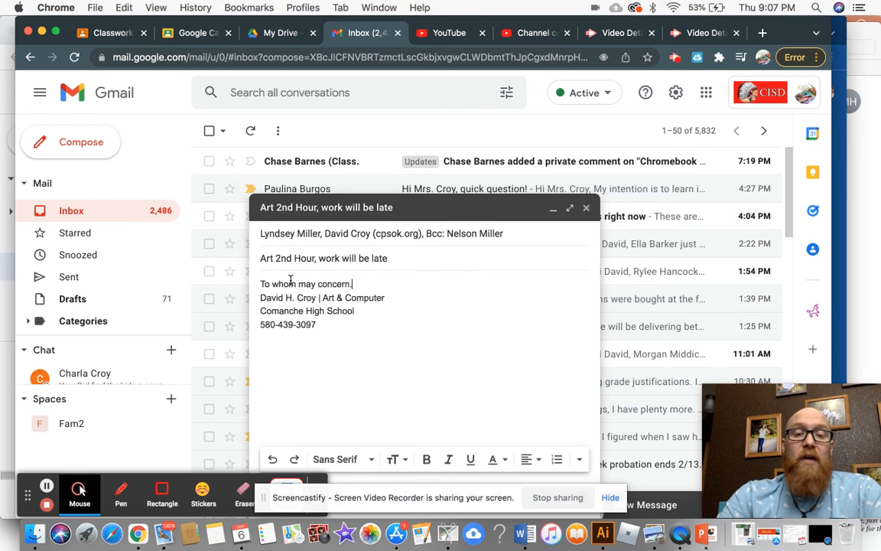
pyautogui.write(',')
pyautogui.press('Return')
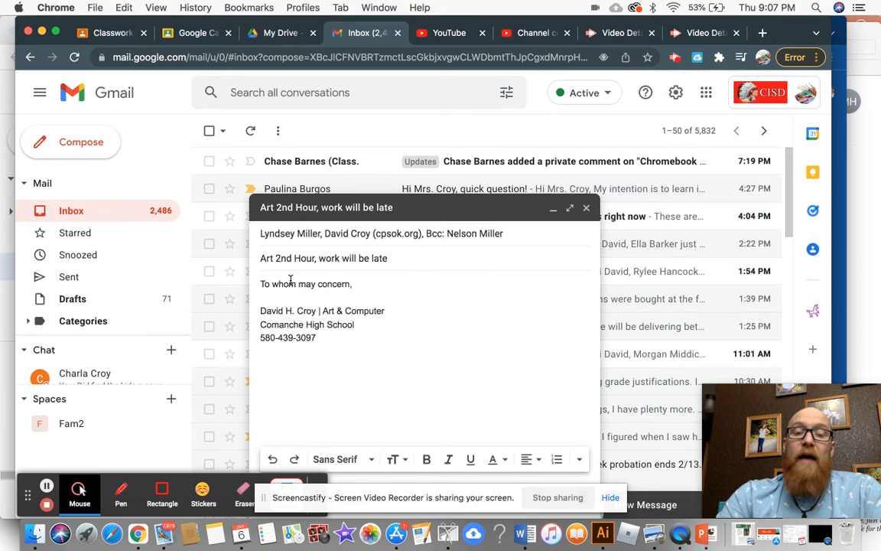
pyautogui.press('Return')
pyautogui.press('Return')
pyautogui.press('Return')
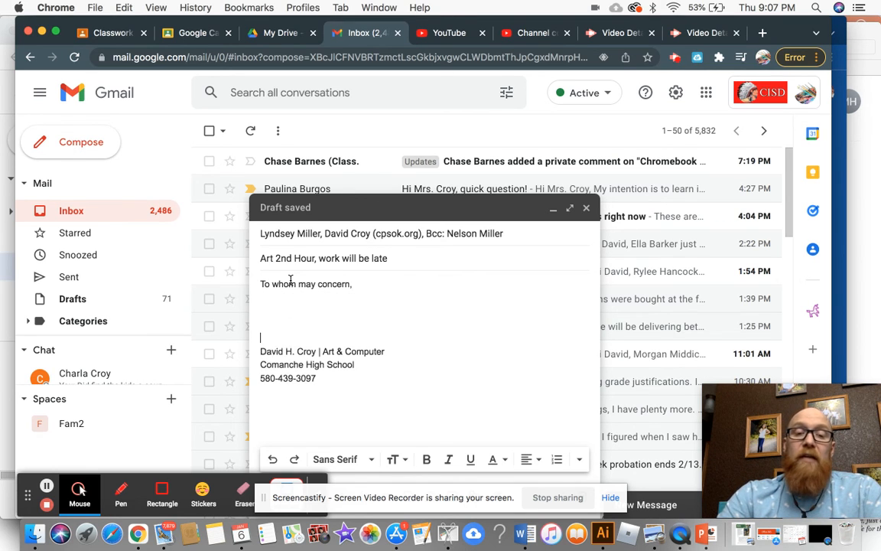
pyautogui.write('Thank')
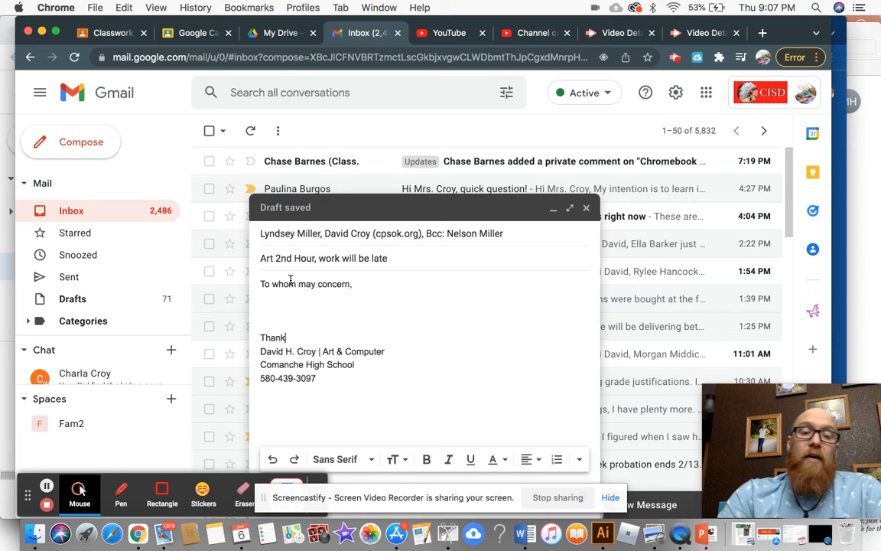
pyautogui.write(' you,')
pyautogui.press('Return')
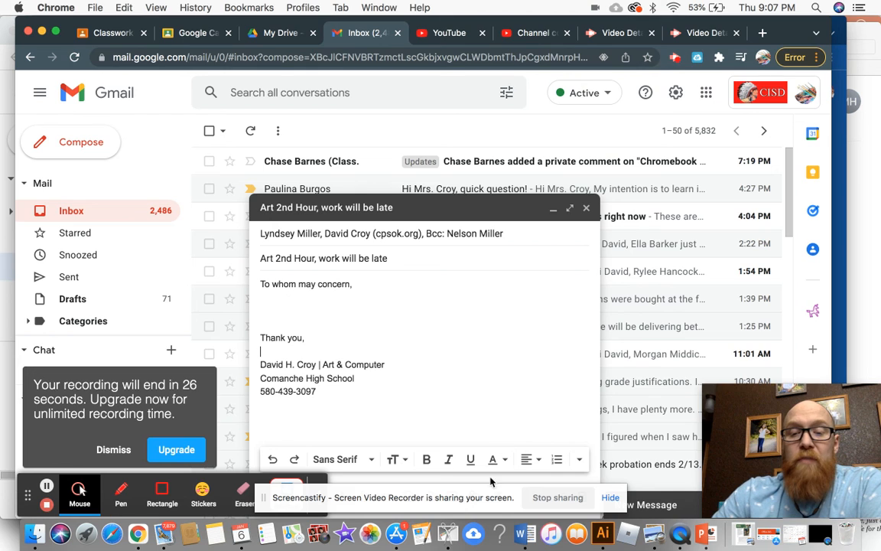
pyautogui.moveTo(487, 508); pyautogui.dragTo(598, 539)
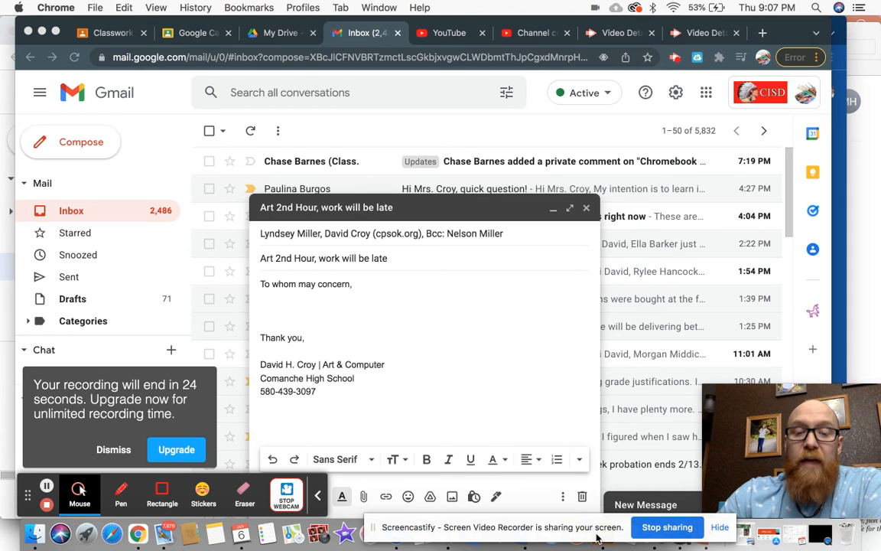
pyautogui.click(363, 499)
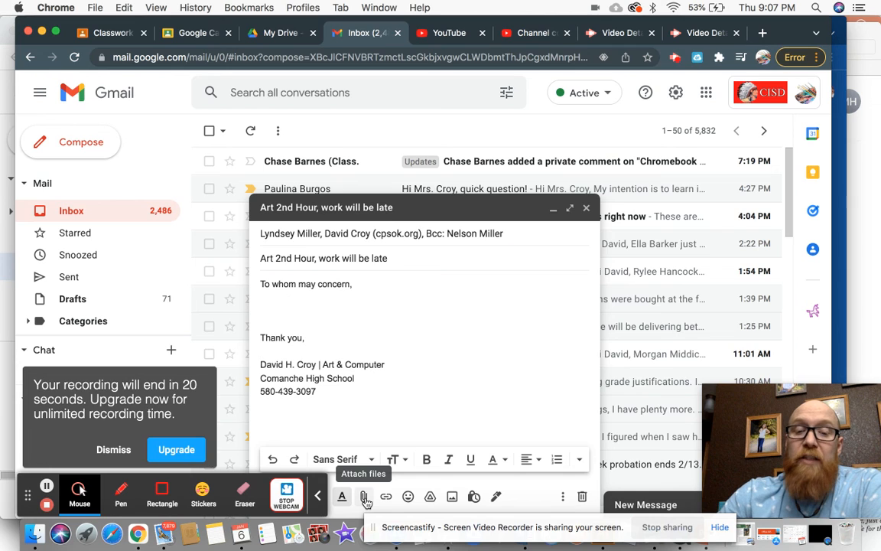